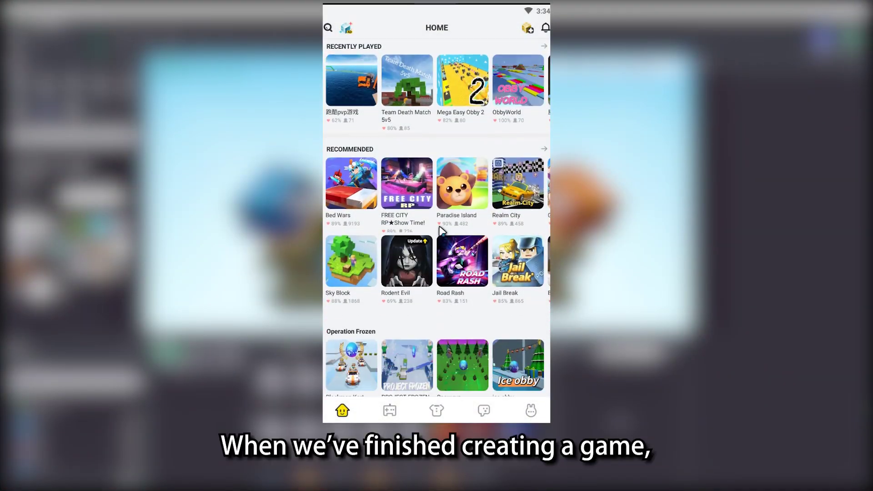
# Glance at your published games list, then open the MyGame project in the Scene Editor.
pyautogui.click(531, 411)
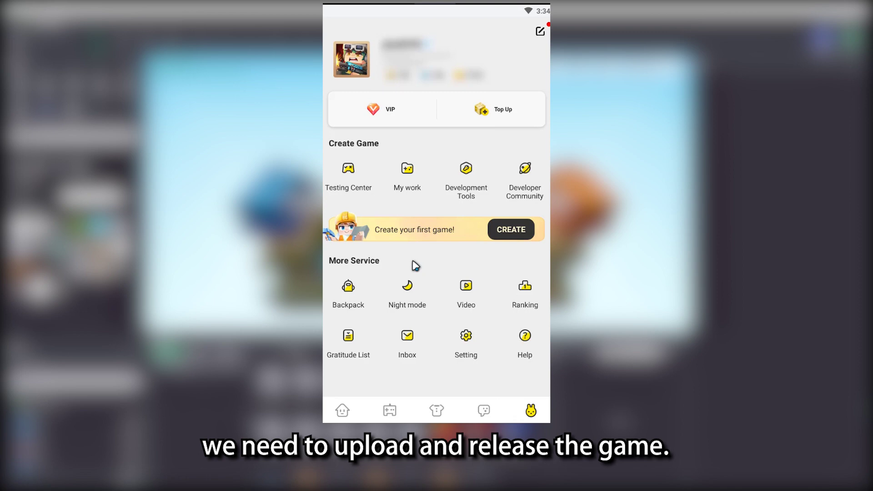
pyautogui.click(409, 186)
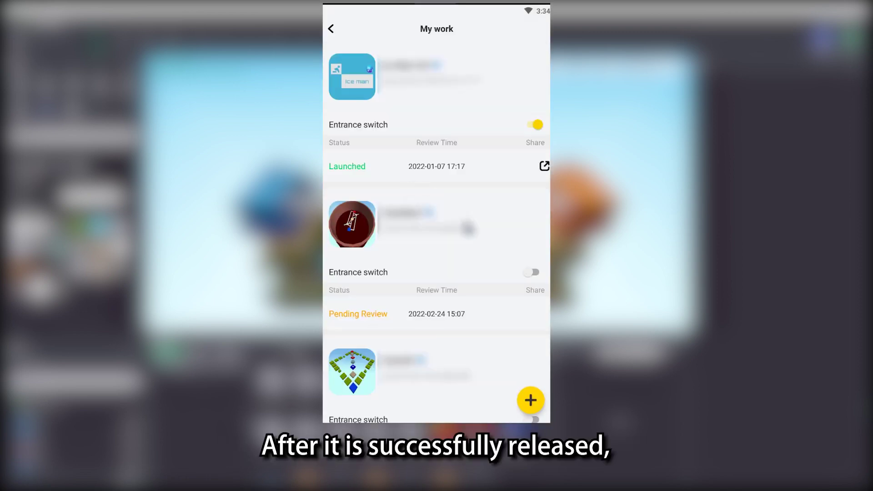
pyautogui.click(331, 29)
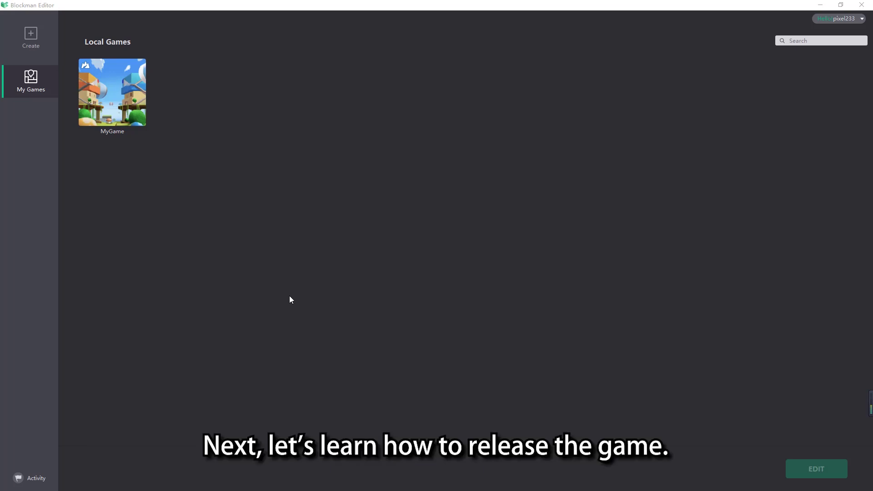
pyautogui.click(105, 113)
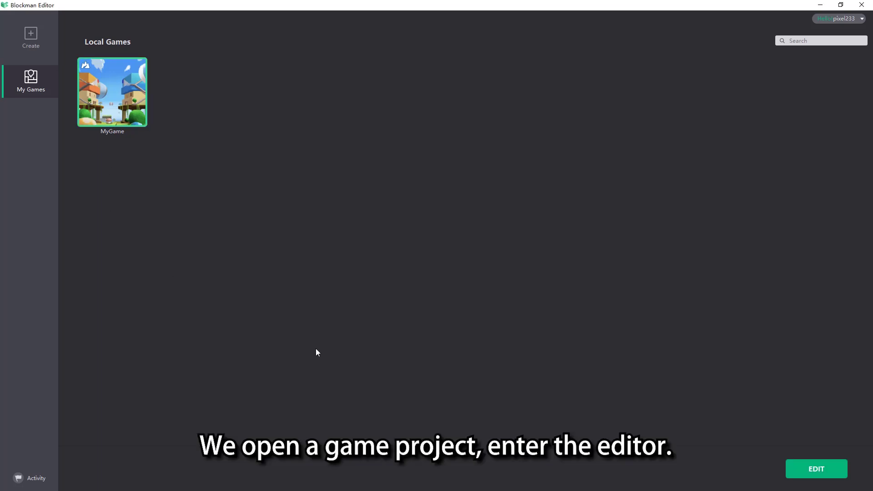
pyautogui.click(807, 474)
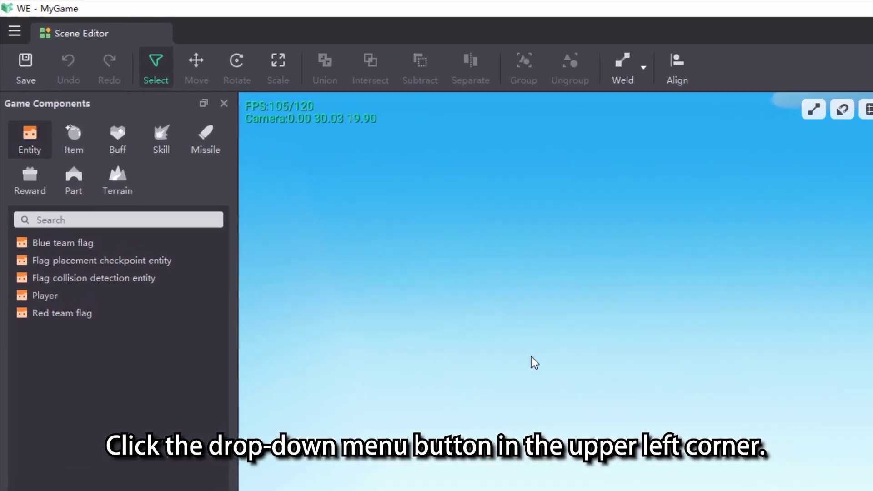
# Choose File > Beta Release from the editor's main menu.
pyautogui.click(17, 32)
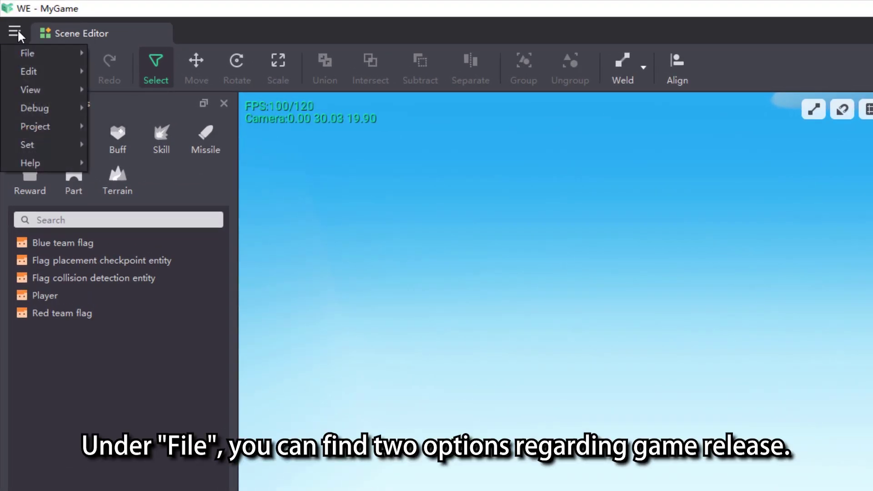
pyautogui.moveTo(58, 53)
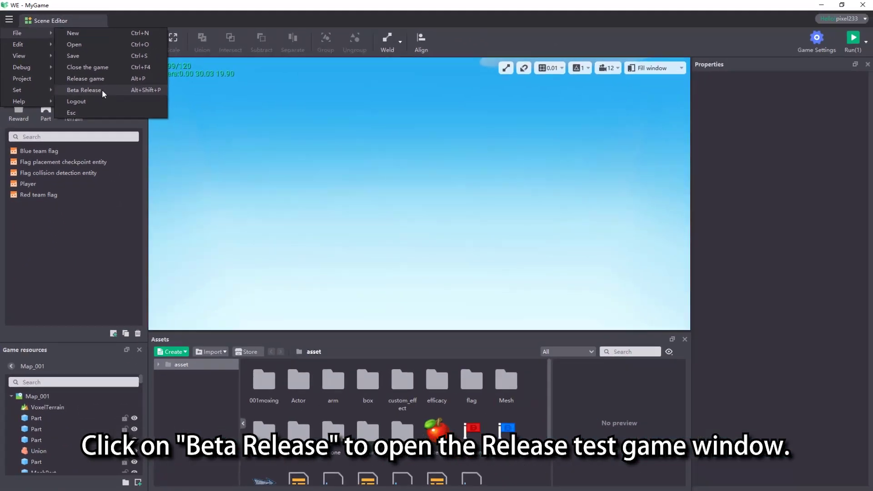
pyautogui.click(138, 121)
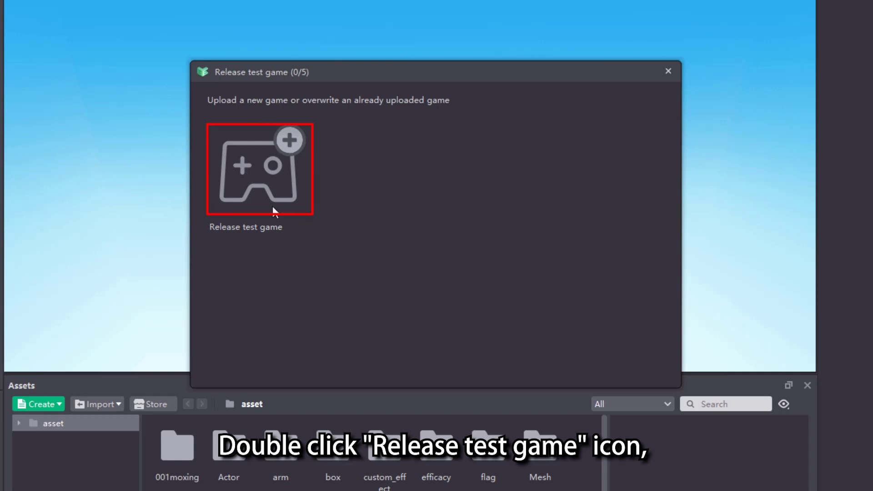
# Start a new test game release and review the listing language options, keeping English.
pyautogui.doubleClick(241, 181)
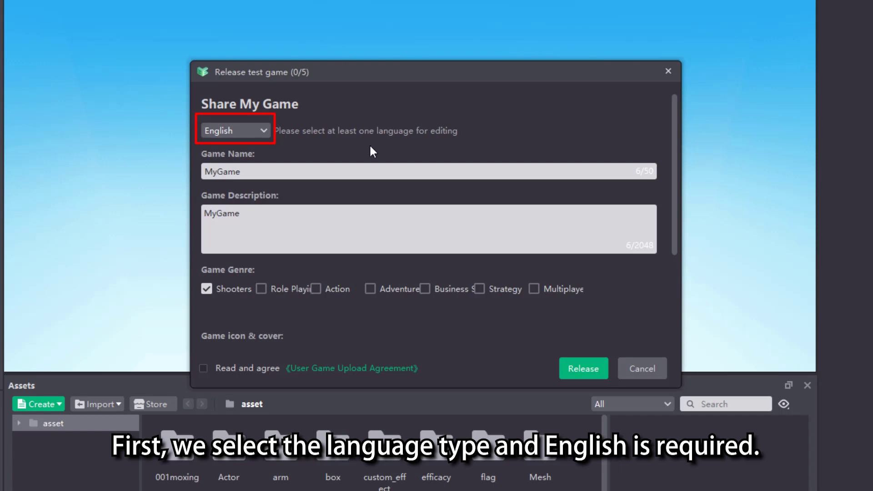
pyautogui.click(263, 129)
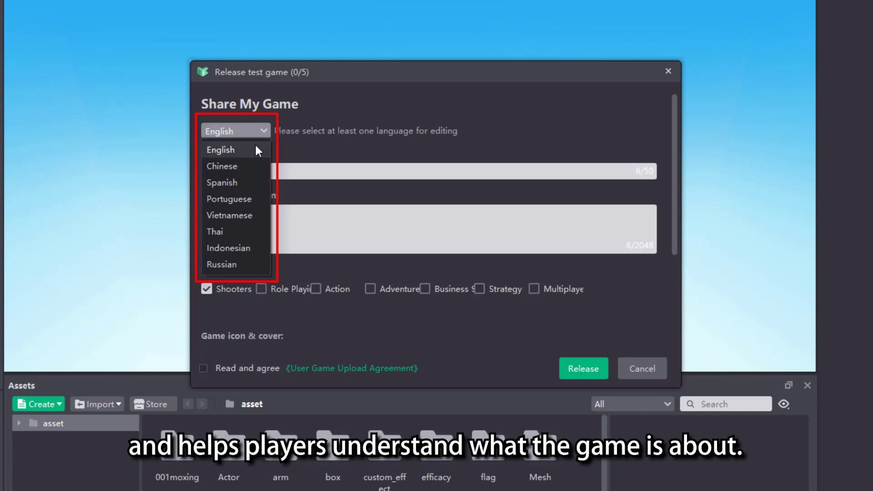
# Keep English, rename the game to TESTGAME and set its description to 'my test game'.
pyautogui.click(255, 146)
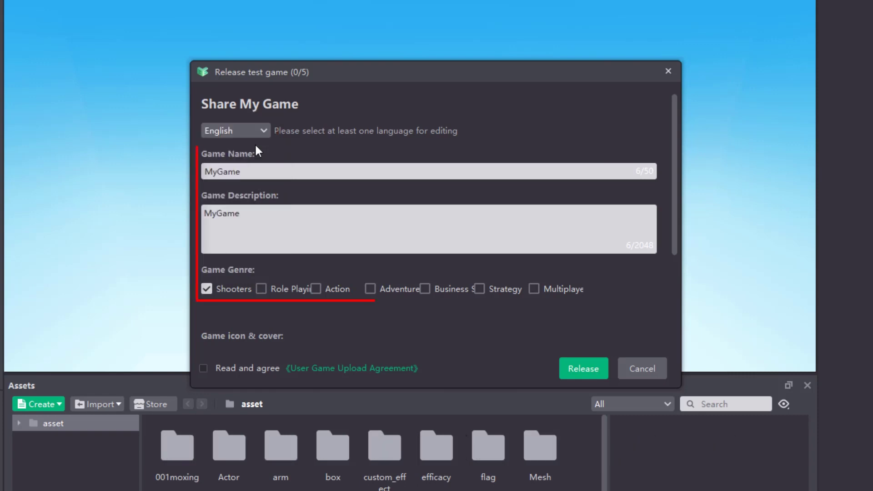
pyautogui.doubleClick(269, 171)
pyautogui.press('BackSpace')
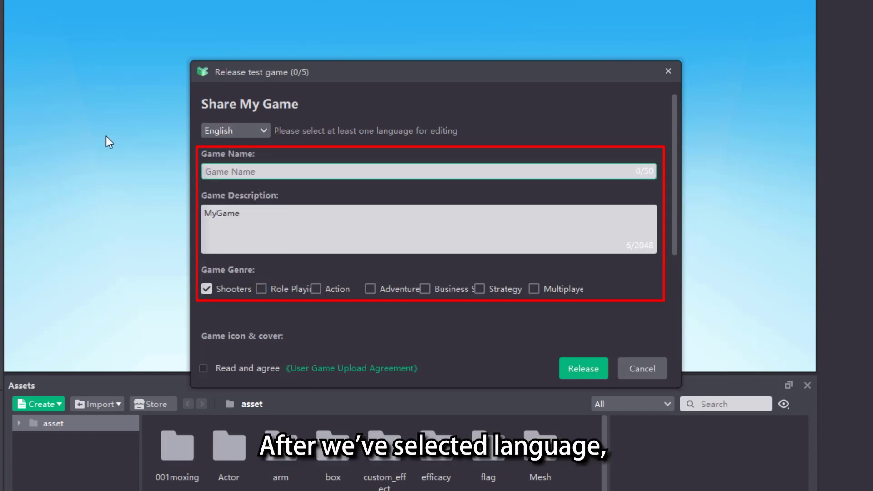
pyautogui.write('TESTGAME')
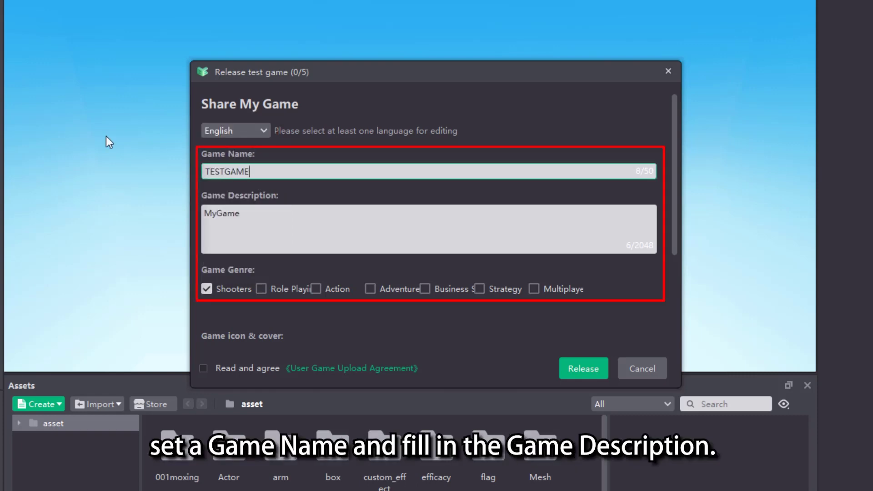
pyautogui.doubleClick(269, 219)
pyautogui.press('BackSpace')
pyautogui.write('my ')
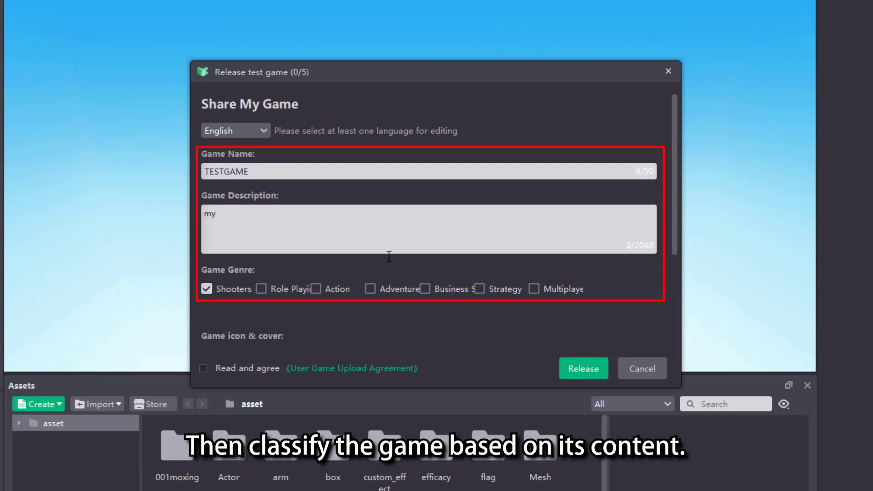
pyautogui.write('test game')
# Tick the Role Playing and Action genres.
pyautogui.click(261, 289)
pyautogui.click(315, 290)
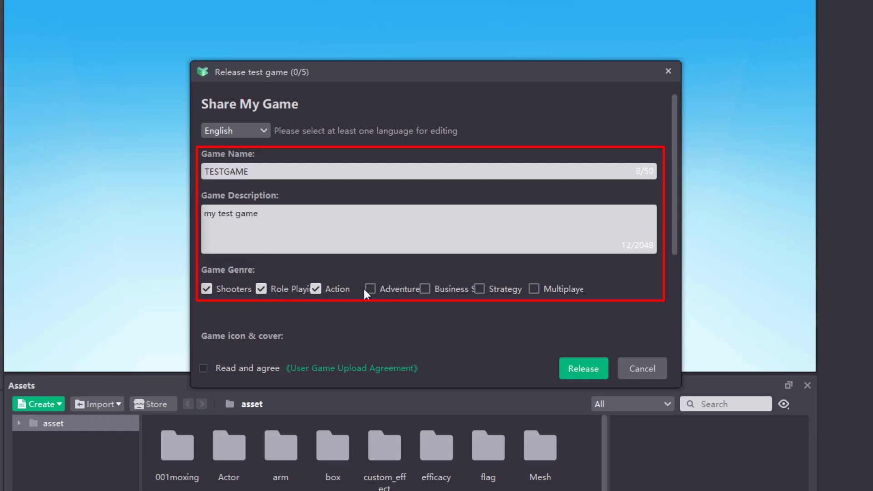
pyautogui.scroll(-3, 370, 317)
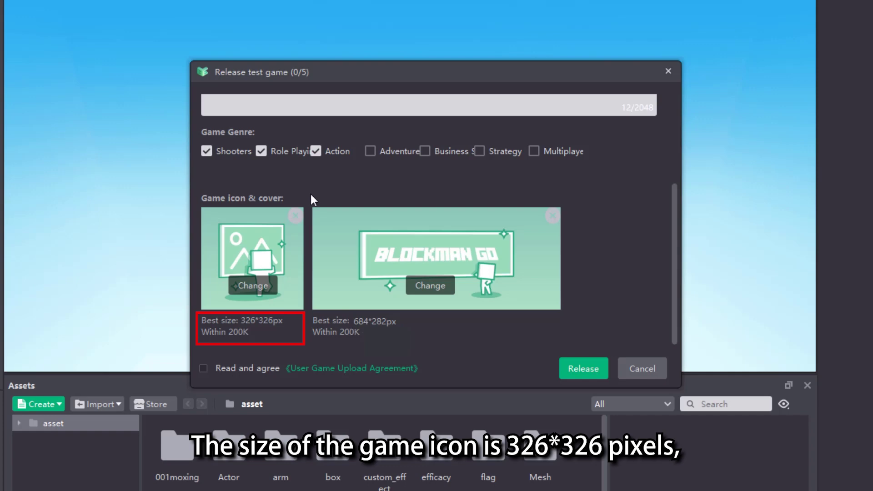
# Set testIcon.png as the game icon.
pyautogui.click(253, 287)
pyautogui.click(152, 101)
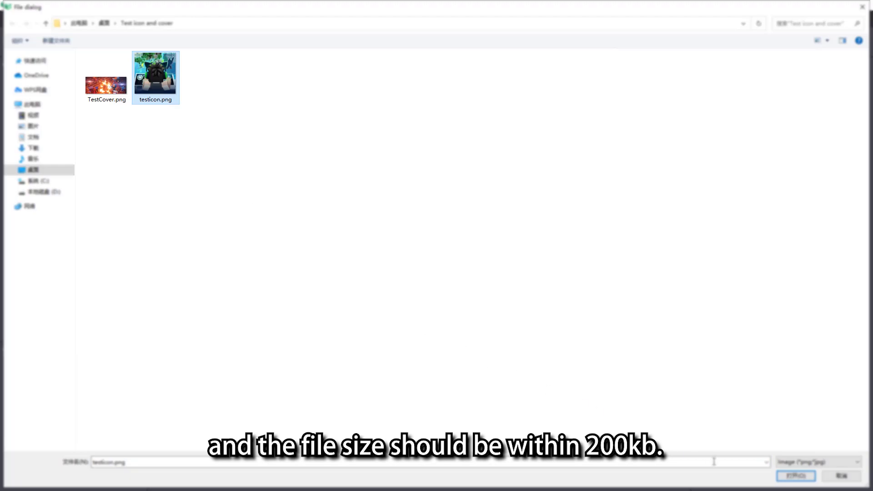
pyautogui.click(796, 475)
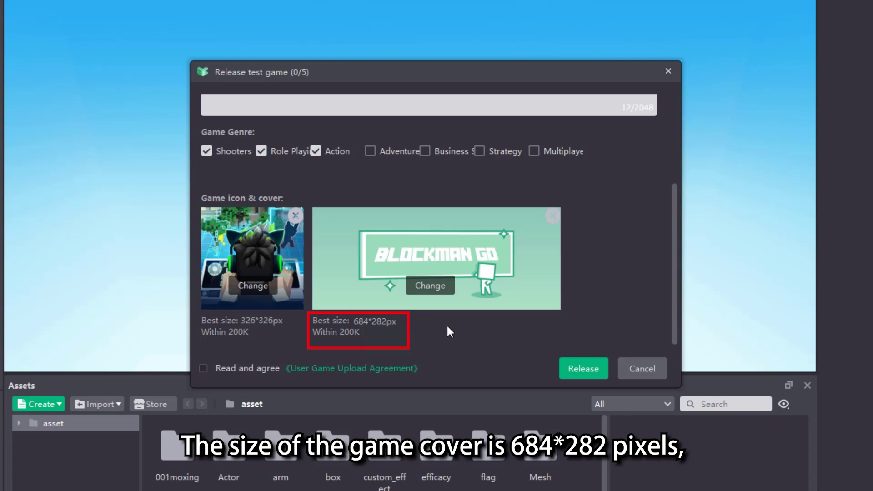
# Set TestCover.png as the game cover.
pyautogui.click(431, 287)
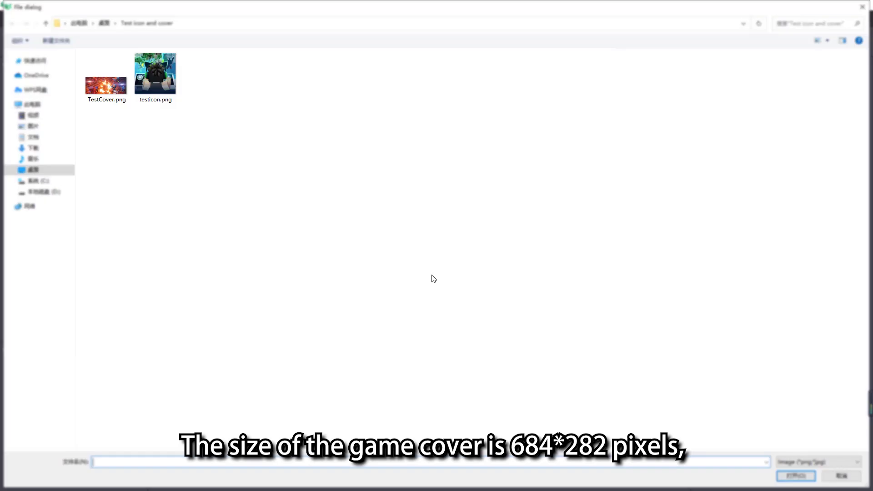
pyautogui.click(106, 85)
pyautogui.click(795, 476)
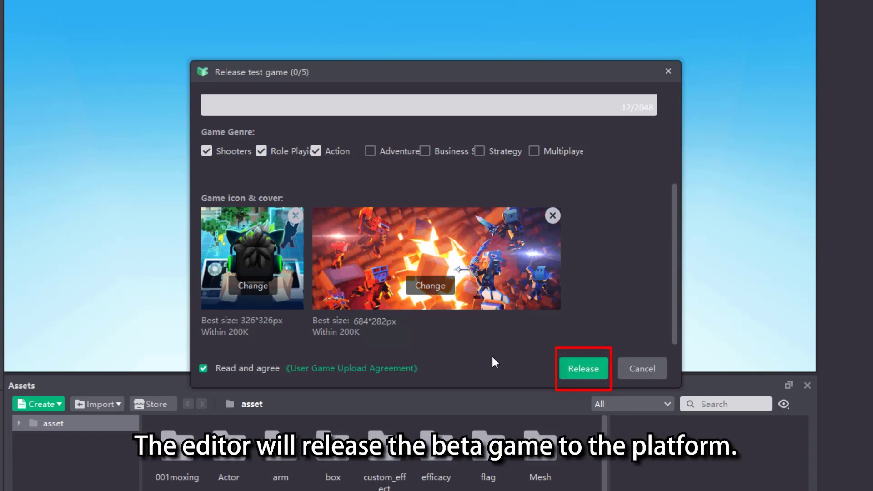
# Release the test game and let the upload to the server finish.
pyautogui.click(593, 371)
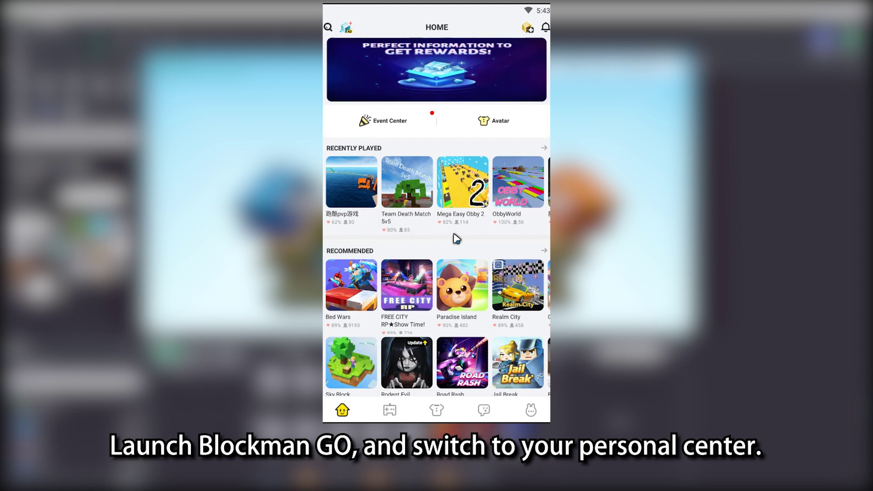
# View TESTGAME's details in Blockman GO's Testing Center, then close them.
pyautogui.click(531, 411)
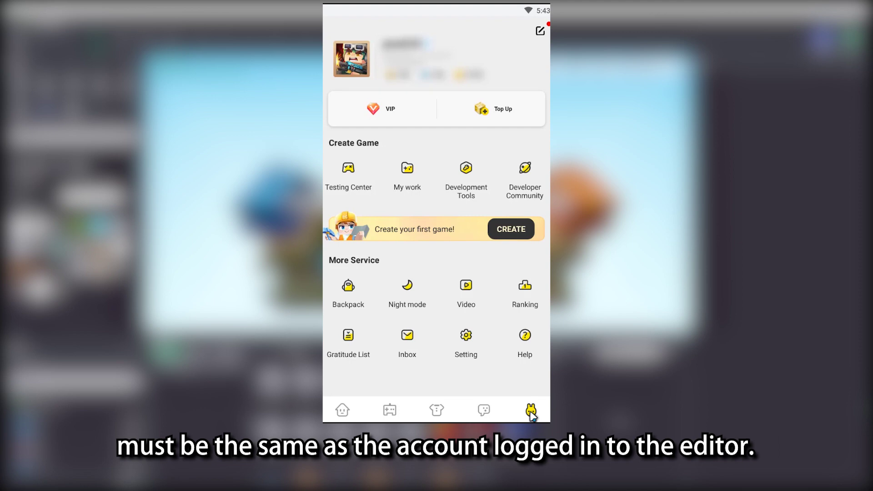
pyautogui.click(362, 189)
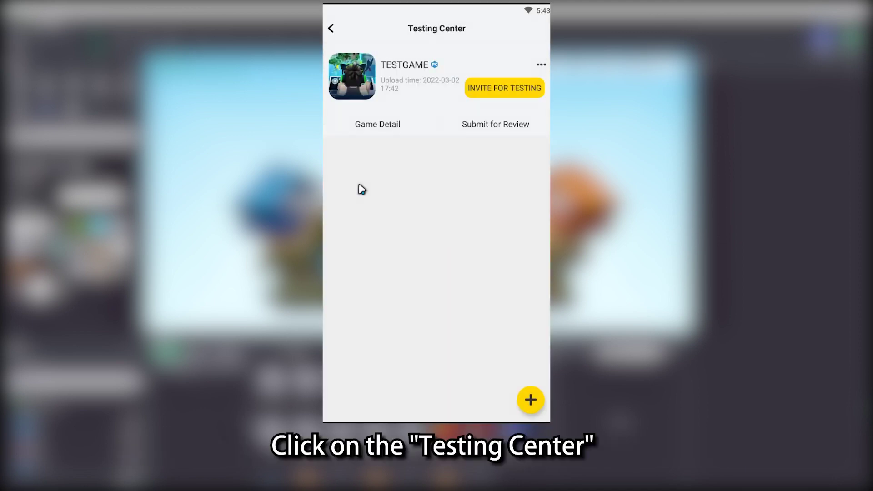
pyautogui.click(386, 129)
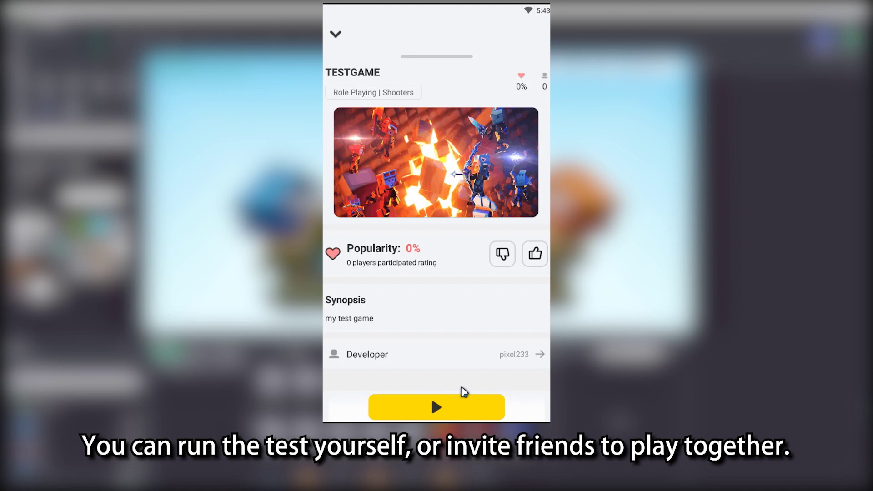
pyautogui.click(336, 36)
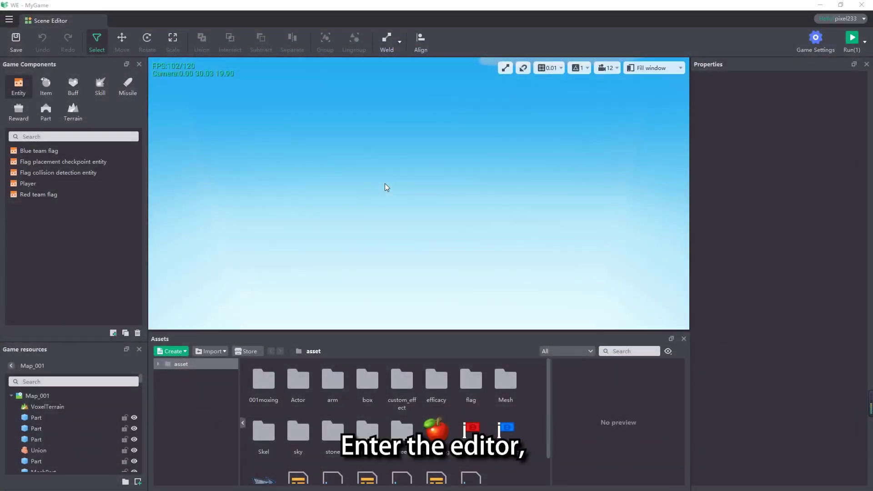
# Choose File > Release game from the editor's main menu.
pyautogui.click(8, 19)
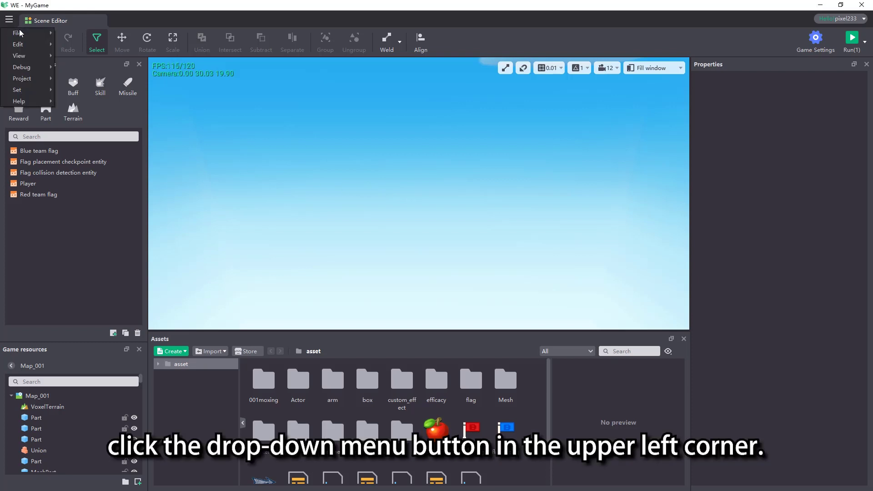
pyautogui.moveTo(32, 34)
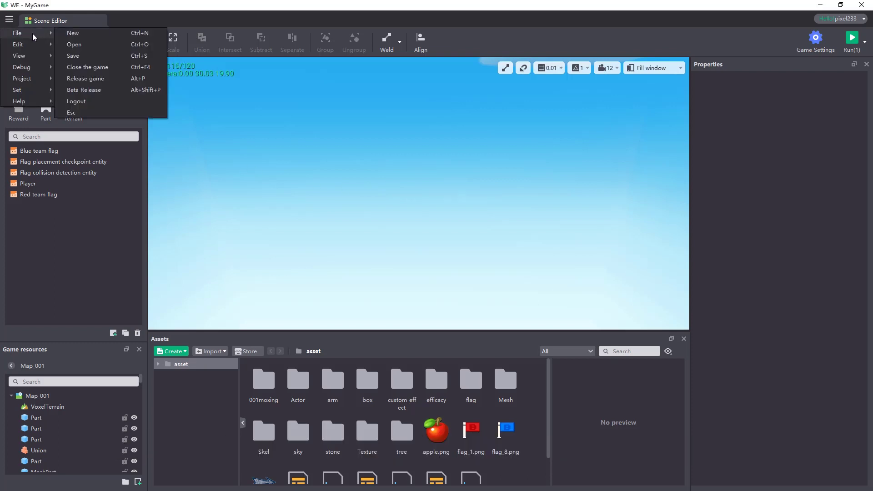
pyautogui.click(119, 77)
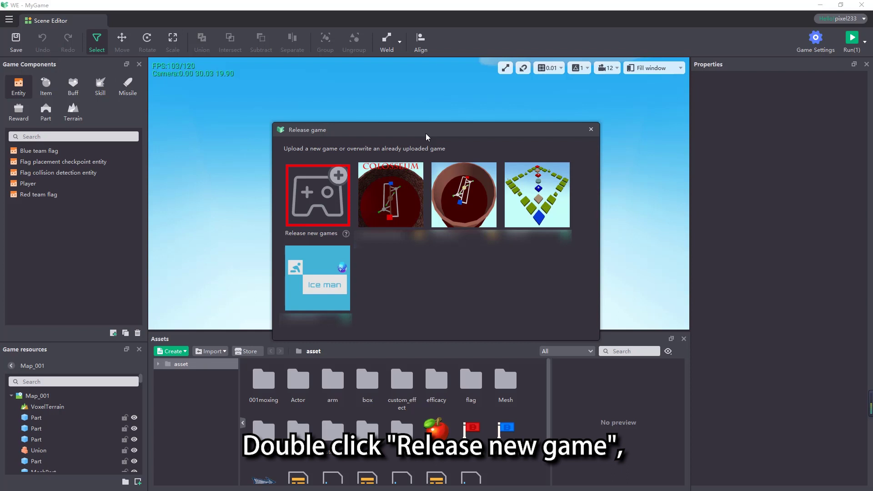
# Start a new game release and accept the User Game Upload Agreement.
pyautogui.click(318, 205)
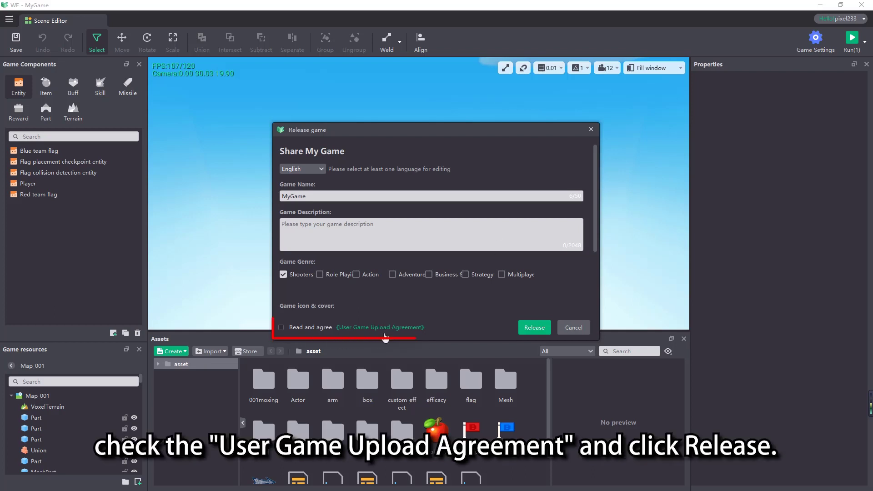
pyautogui.click(281, 327)
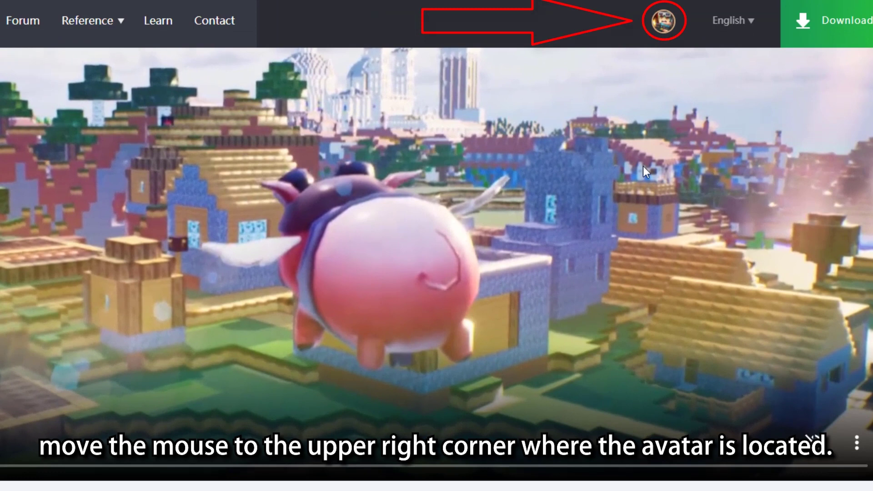
# Go to Personal center and open Creator Center's Manage Games list.
pyautogui.click(660, 33)
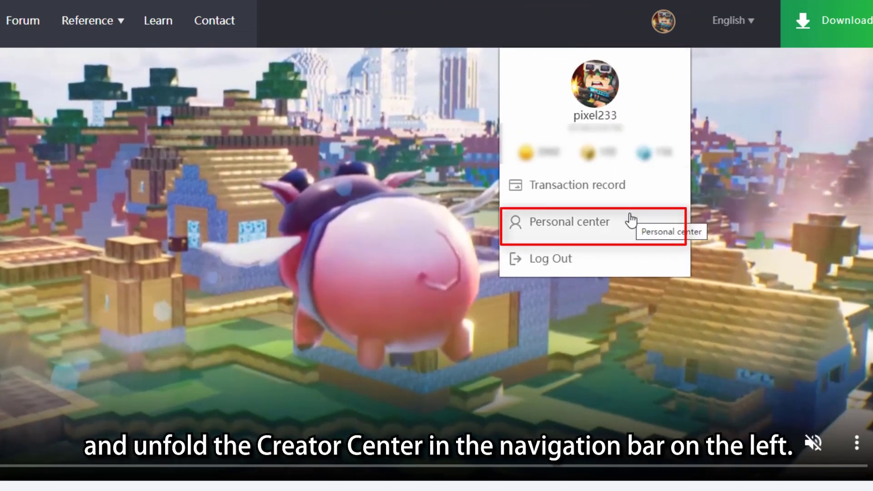
pyautogui.click(632, 220)
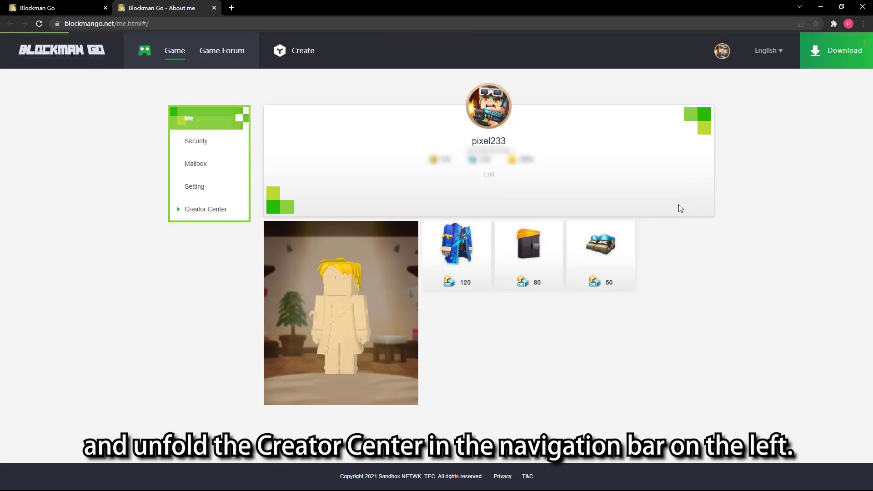
pyautogui.click(177, 212)
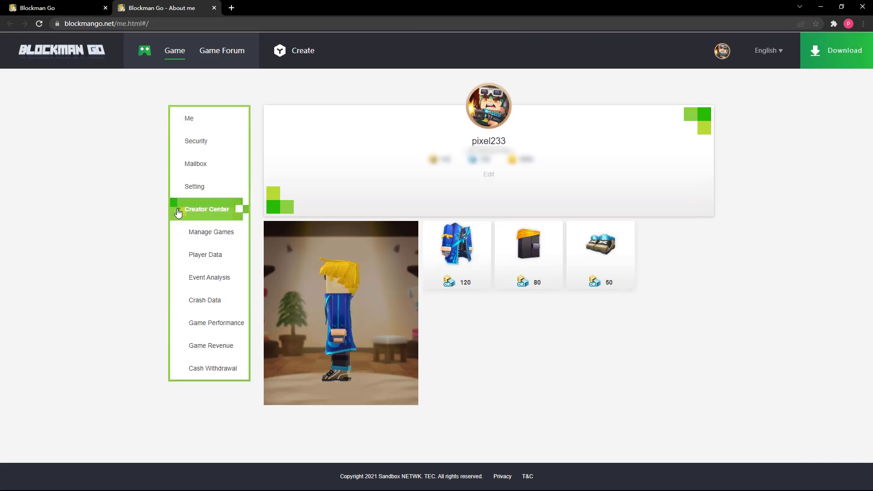
pyautogui.click(191, 233)
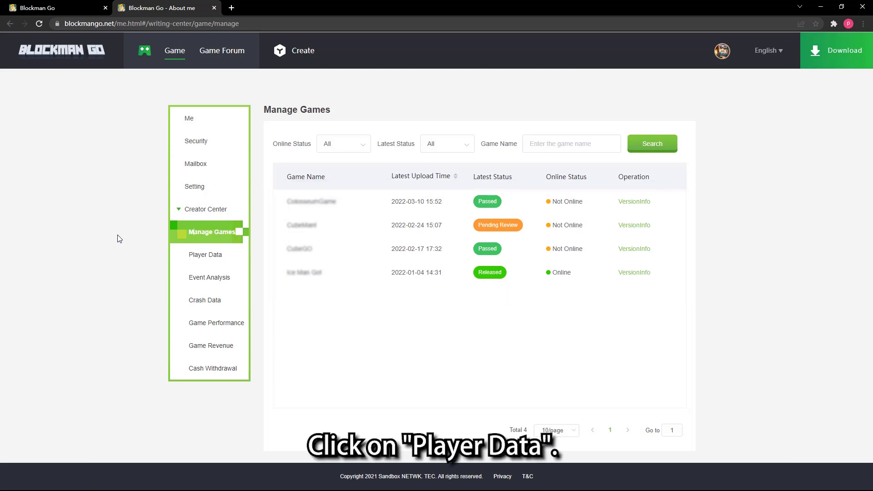
# Review the Player Data trend charts for Ice Man Go!, scrolling through them.
pyautogui.click(202, 256)
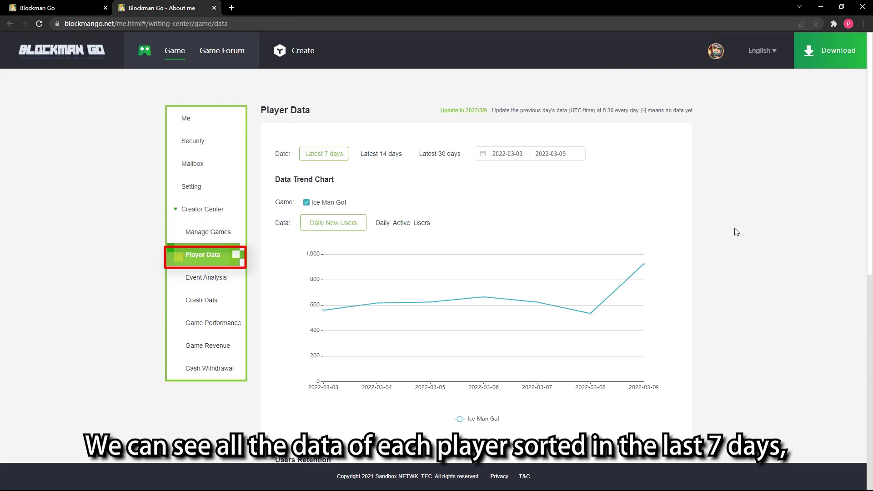
pyautogui.scroll(-7, 737, 232)
pyautogui.scroll(6, 737, 232)
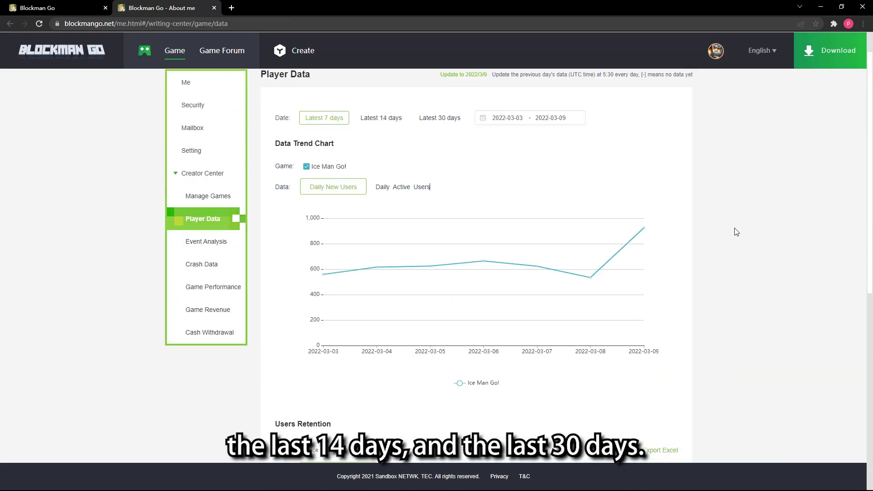
pyautogui.scroll(1, 737, 232)
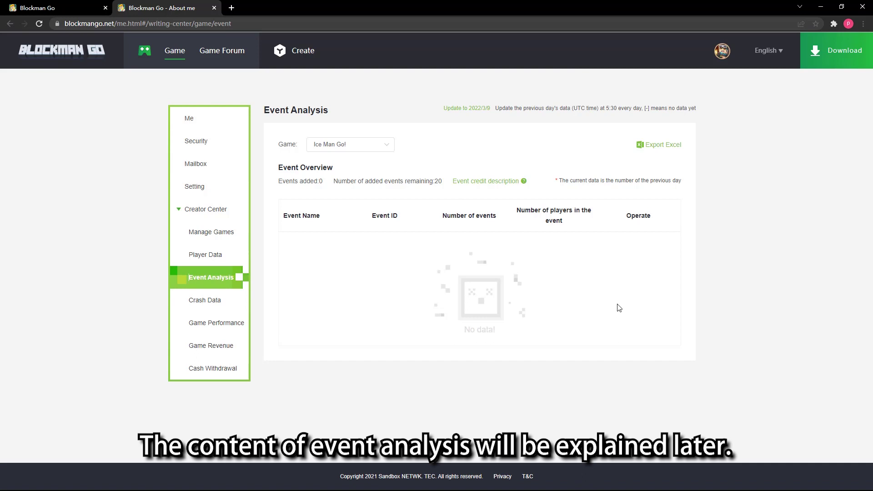
# Look over Crash Data's 583 errors, error details and crash device info, then return to top.
pyautogui.click(221, 309)
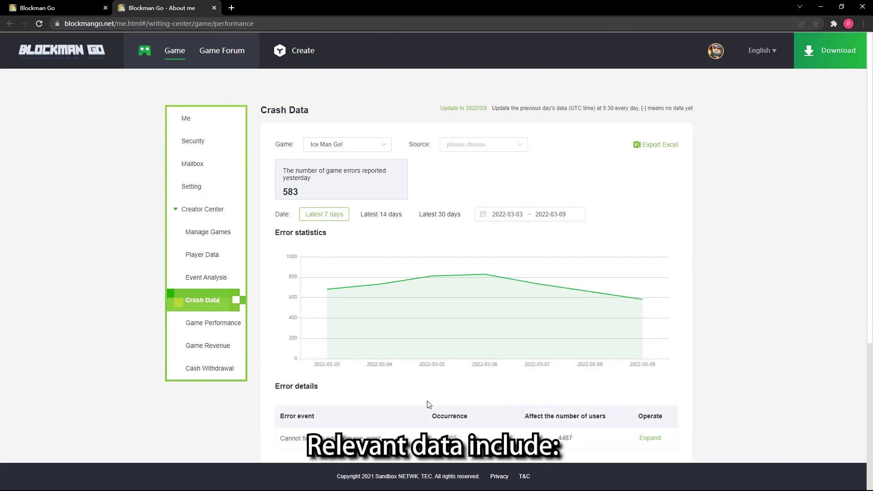
pyautogui.scroll(-1, 767, 291)
pyautogui.scroll(-2, 766, 291)
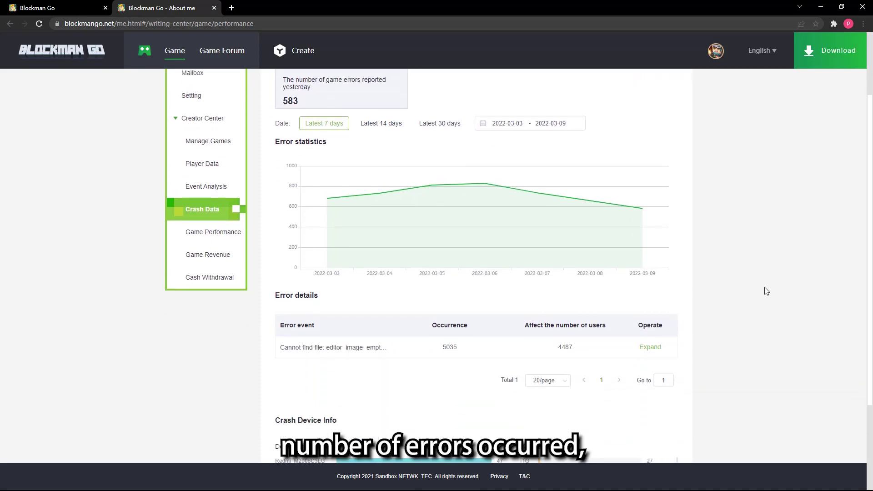
pyautogui.scroll(-3, 766, 292)
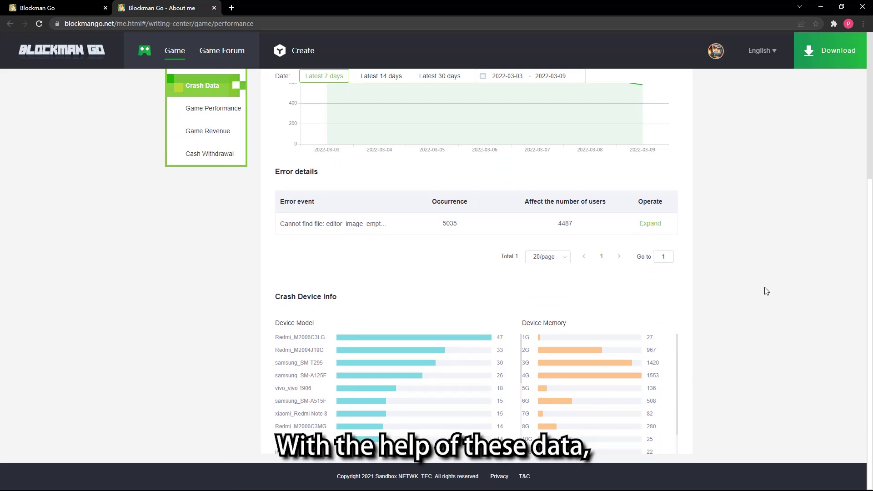
pyautogui.scroll(1, 767, 291)
pyautogui.scroll(1, 767, 291)
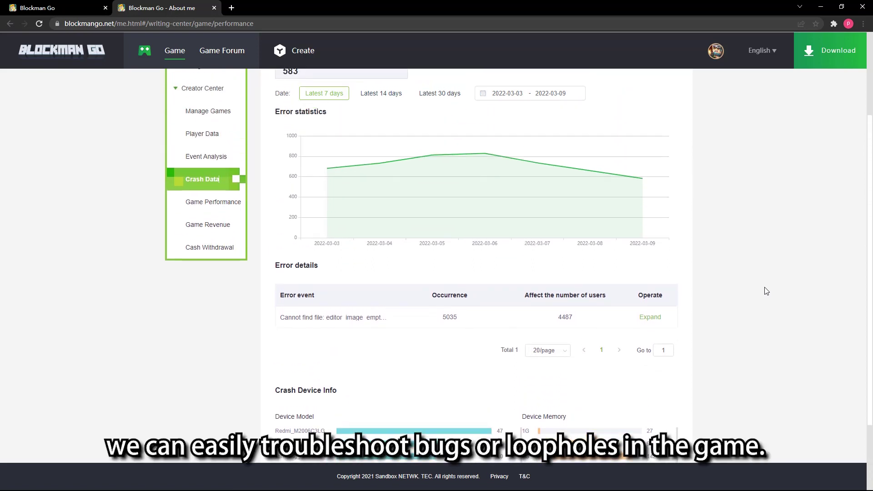
pyautogui.scroll(3, 766, 291)
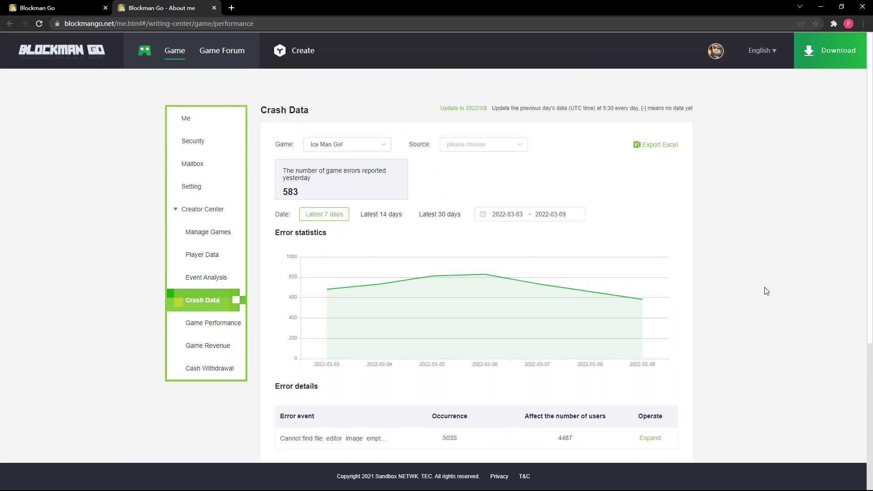
# Show Ice Man Go!'s 68% likes and 3 recent player comments on Game Performance.
pyautogui.click(189, 333)
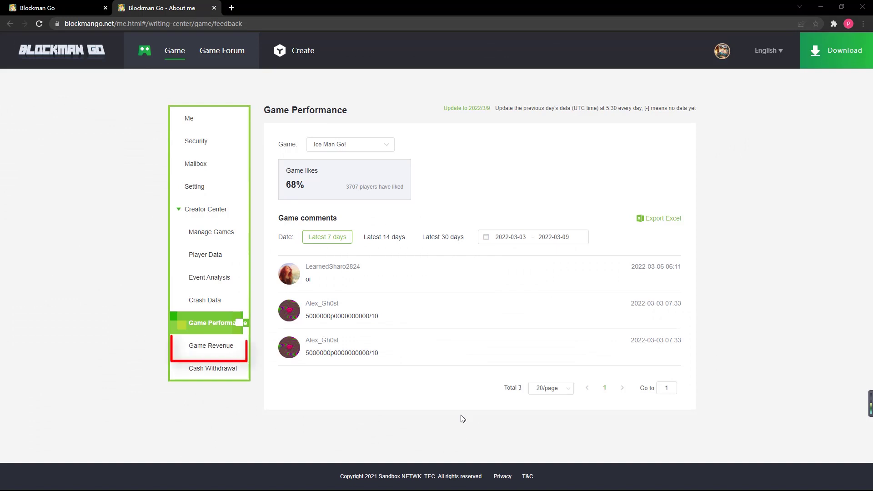
# Check the Gcubes Revenue Trend Chart, then the Cash Withdrawal suspension notice.
pyautogui.click(200, 348)
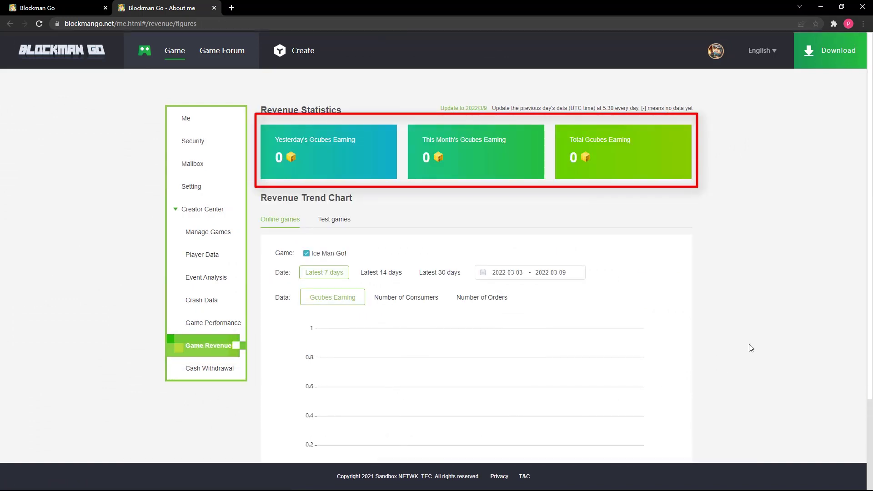
pyautogui.scroll(-3, 751, 348)
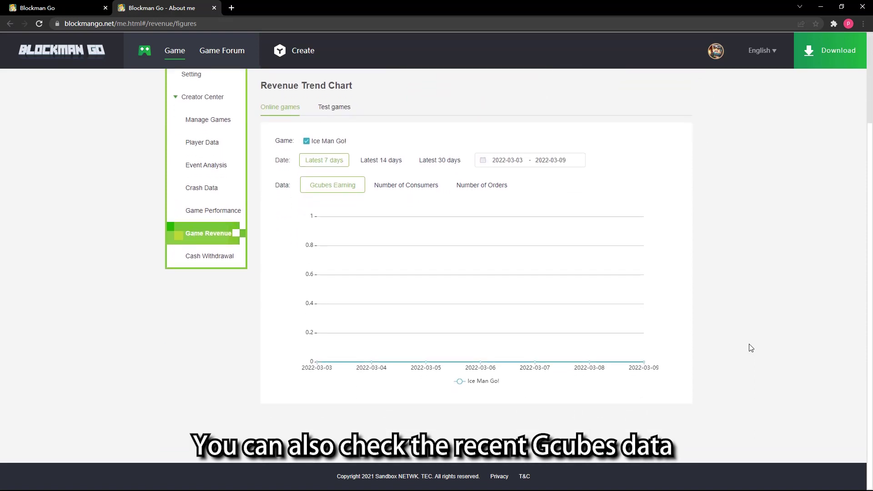
pyautogui.scroll(2, 750, 347)
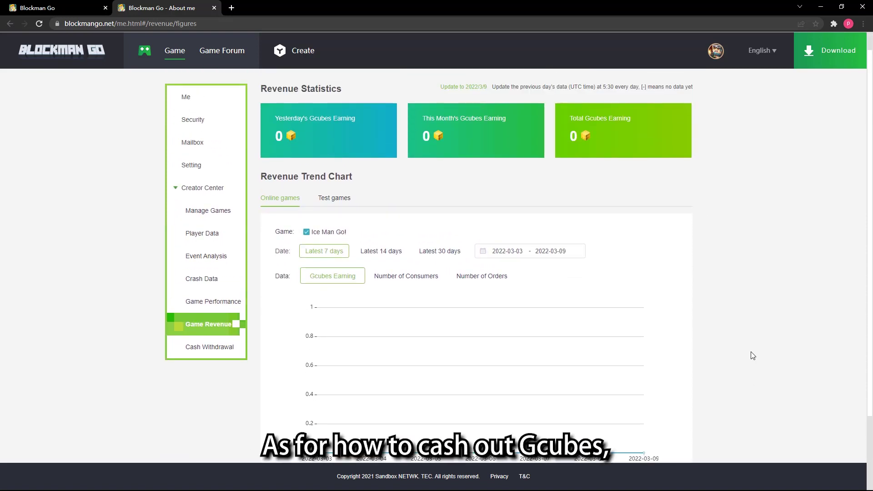
pyautogui.click(226, 348)
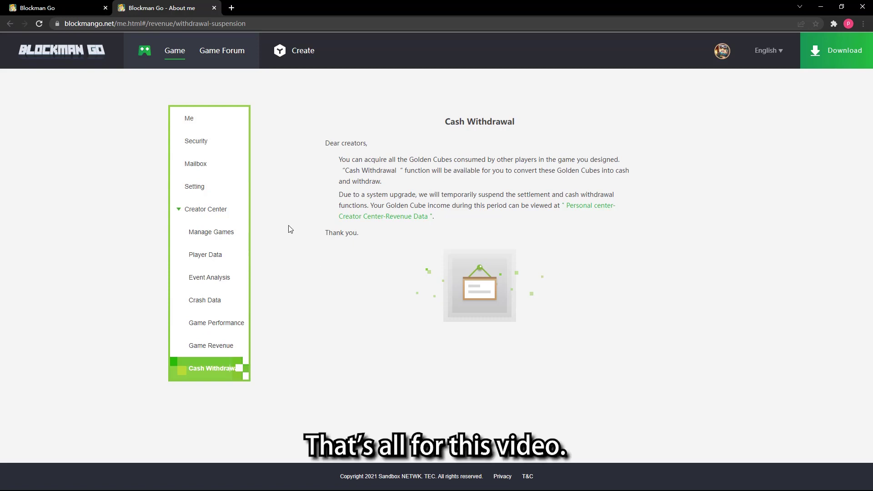
# Go back to the Me profile page with the avatar and outfit items.
pyautogui.click(215, 125)
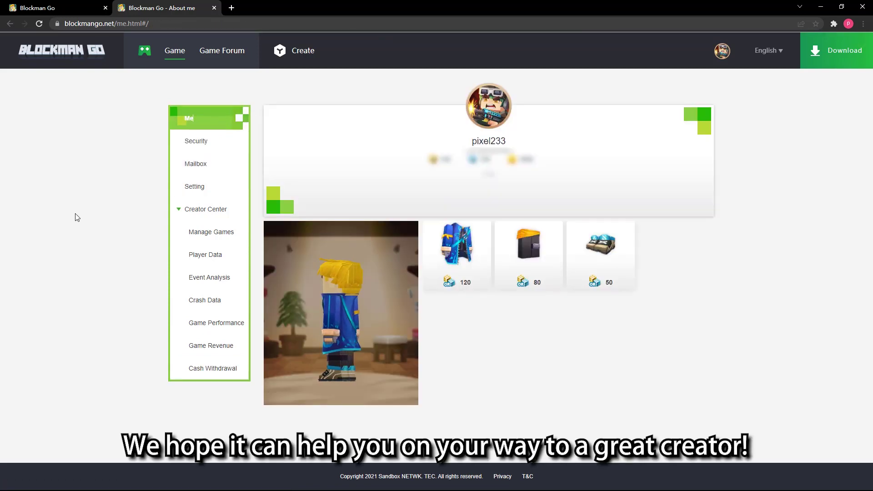